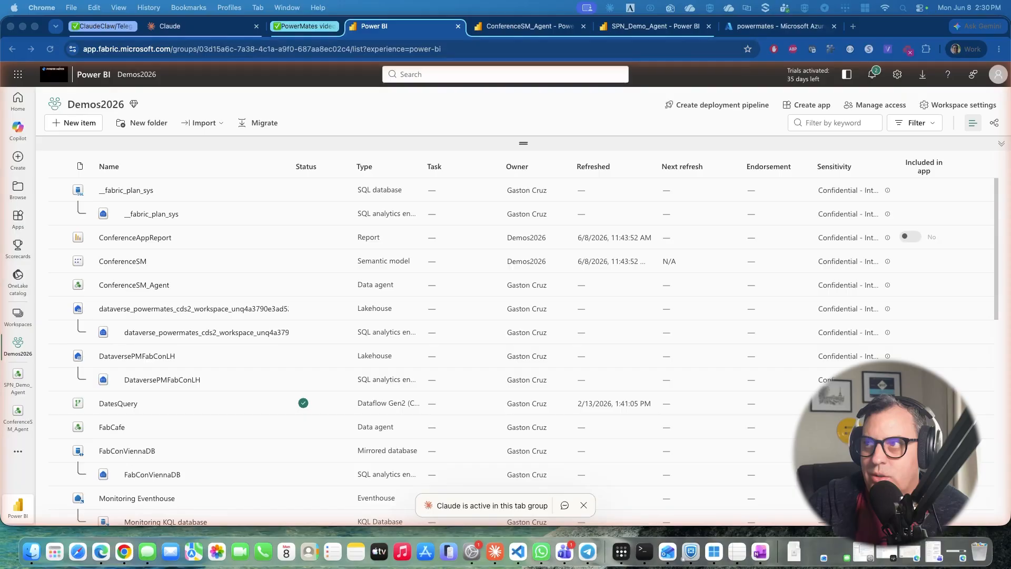
# Switch to the Azure portal, open App registrations, and view the form for registering a new application before returning to the list.
pyautogui.click(777, 26)
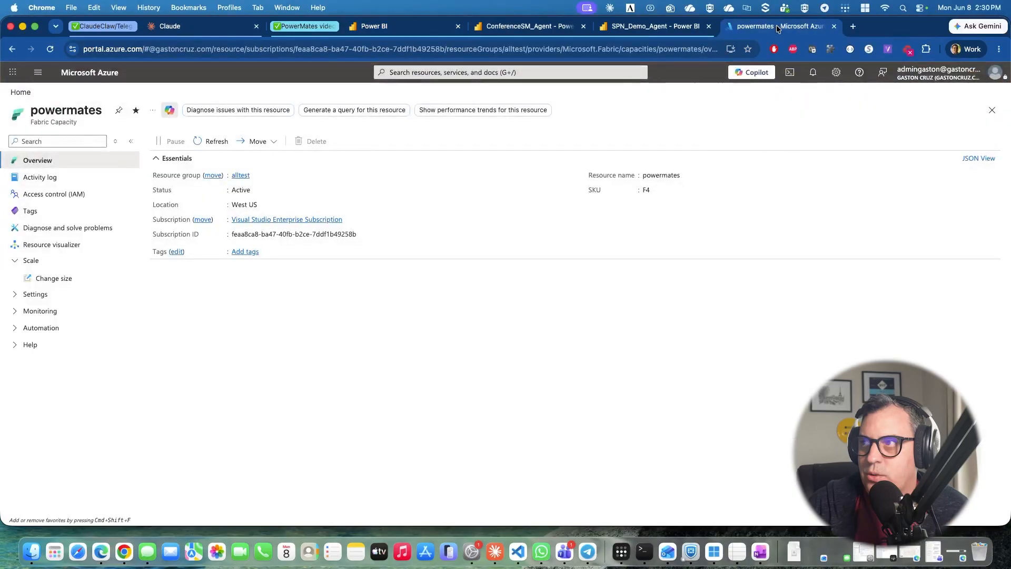
pyautogui.click(29, 93)
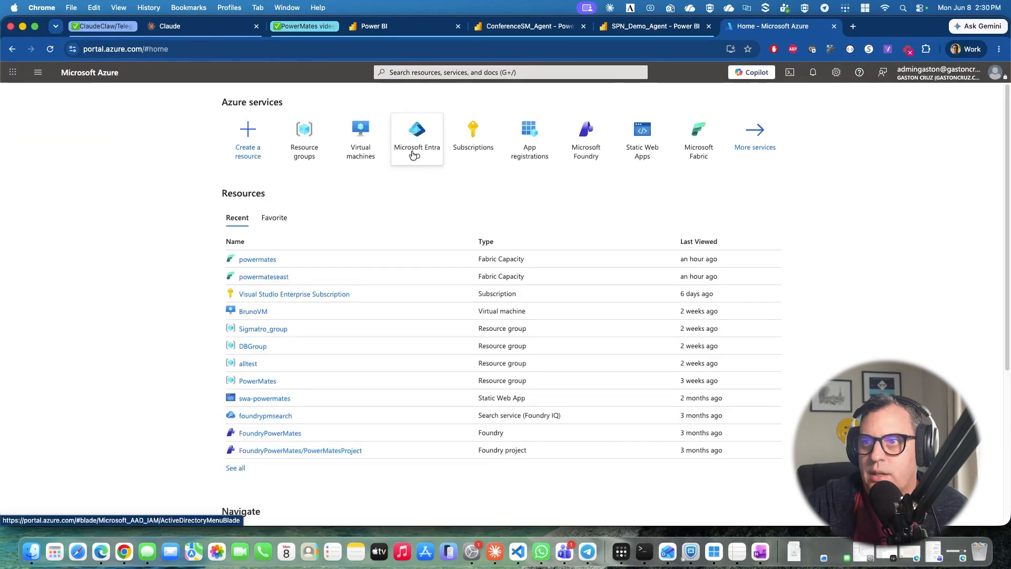
pyautogui.click(524, 149)
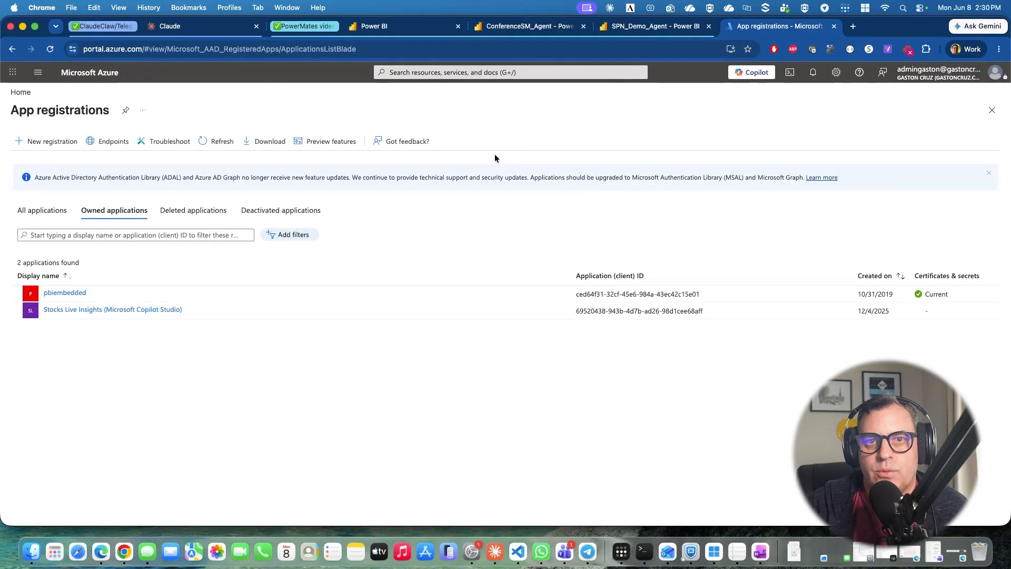
pyautogui.click(38, 147)
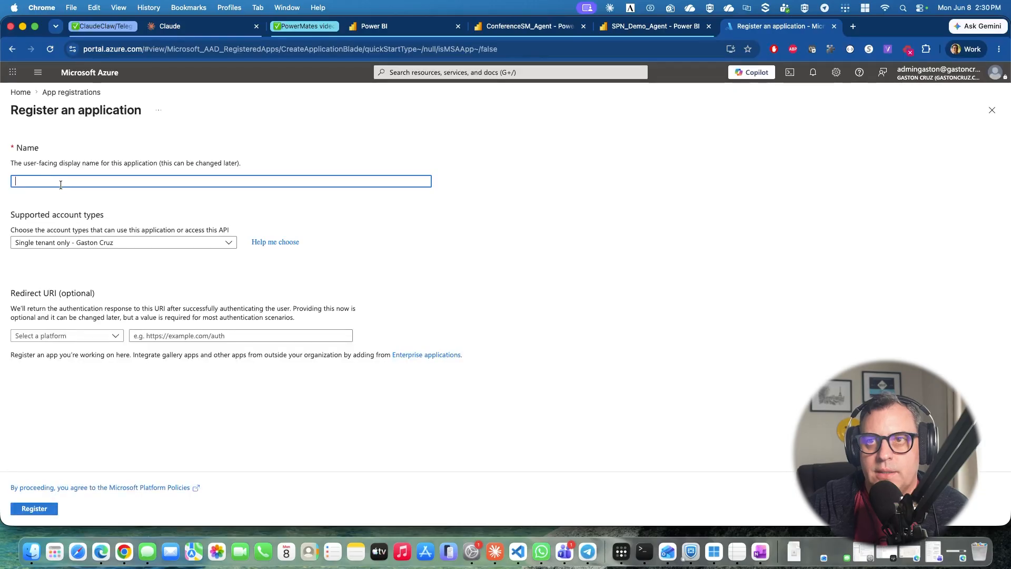
pyautogui.click(68, 92)
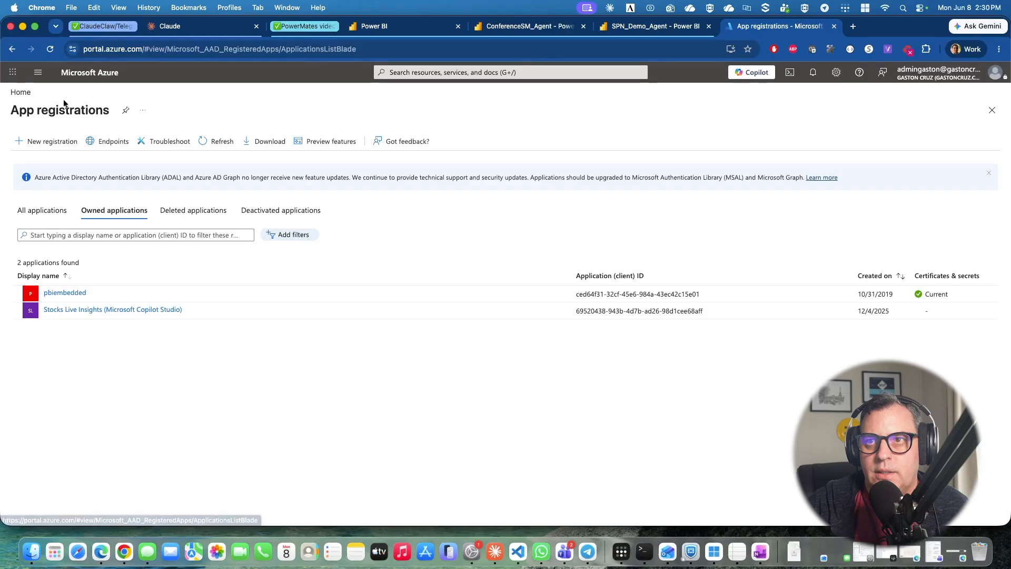
# Filter all app registrations by "FabricD" and open the FabricDataAgentClient application.
pyautogui.click(74, 206)
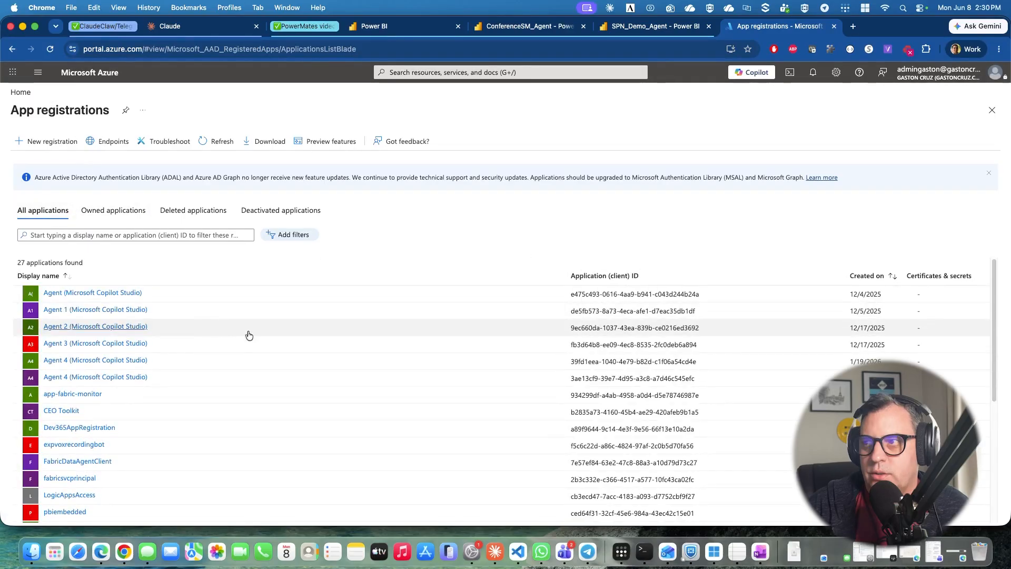
pyautogui.click(112, 235)
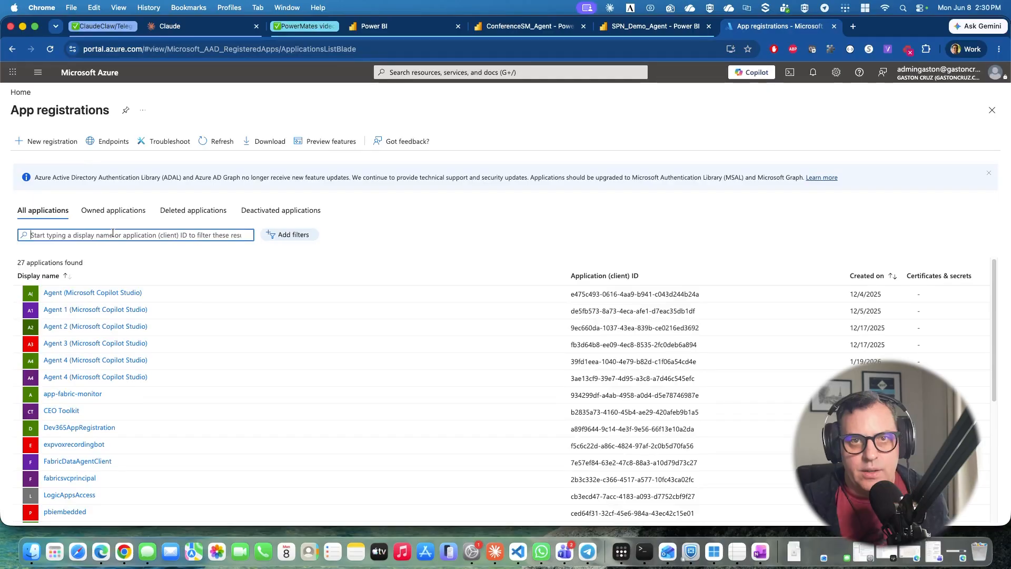
pyautogui.write('FabricD')
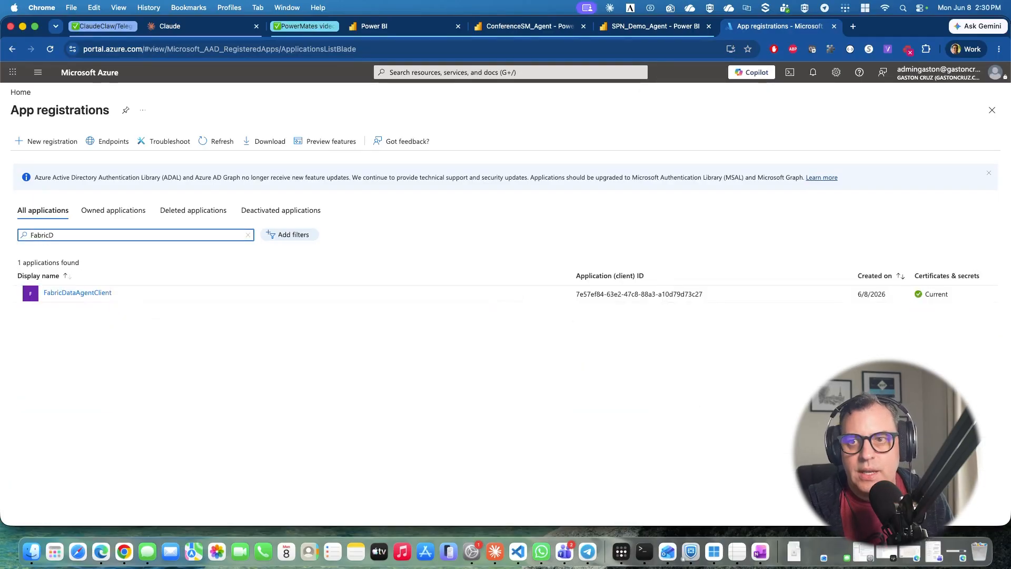
pyautogui.click(84, 295)
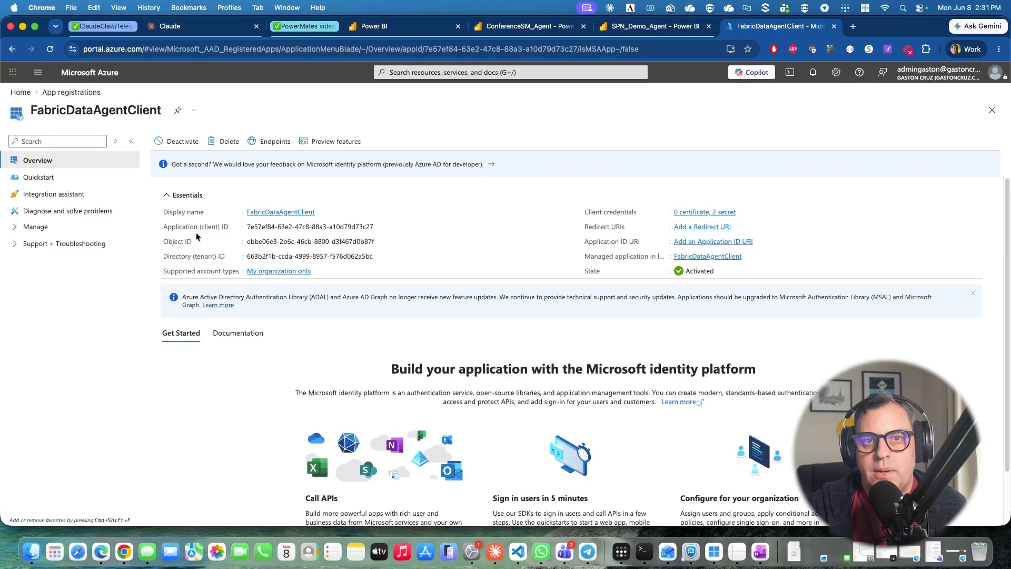
# Review FabricDataAgentClient's application ID and its client secrets under Certificates & secrets.
pyautogui.moveTo(271, 227)
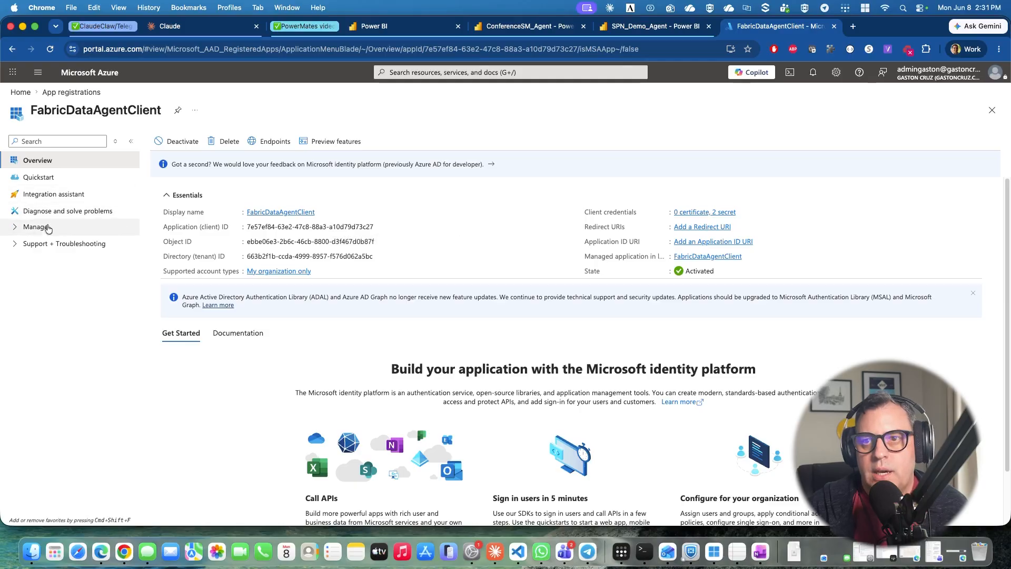
pyautogui.click(14, 227)
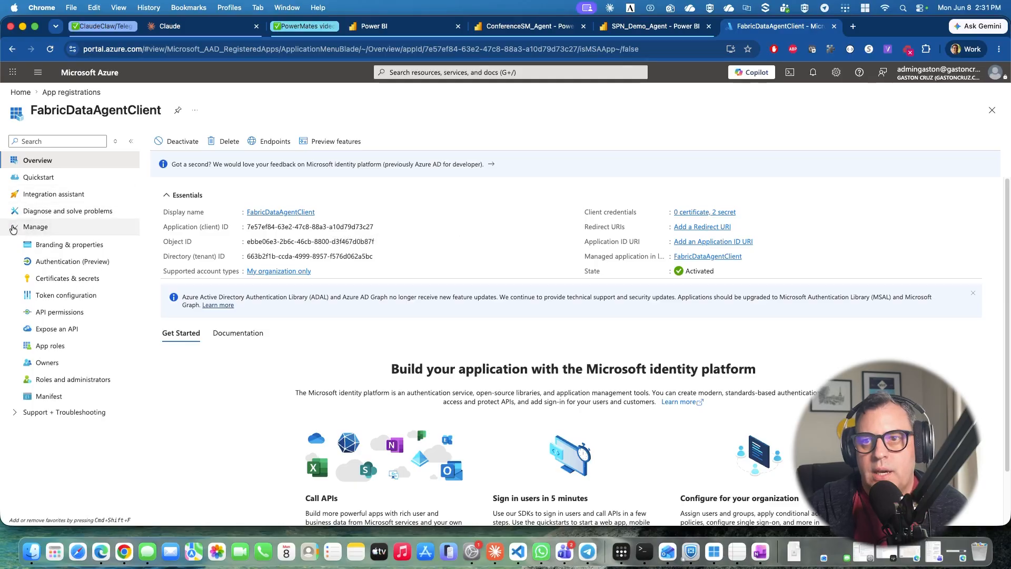
pyautogui.click(54, 280)
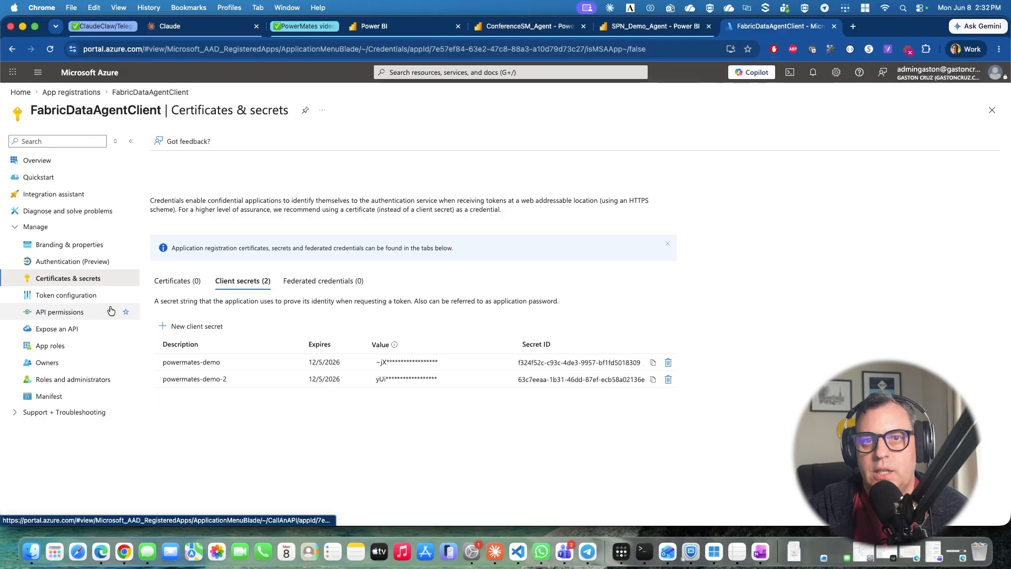
# Review FabricDataAgentClient's API permissions and browse the delegated permissions offered for Power BI Service.
pyautogui.click(76, 313)
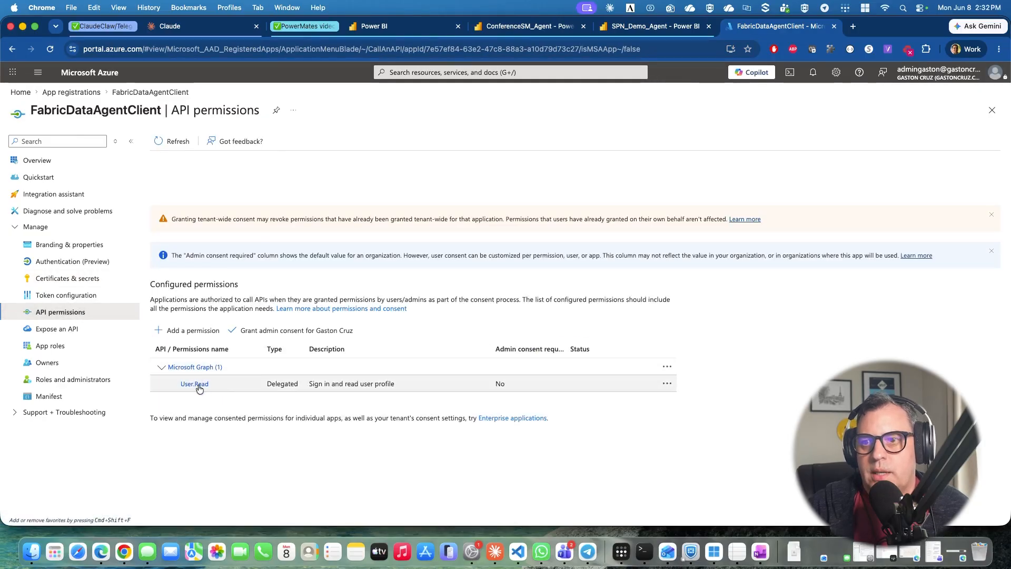
pyautogui.click(197, 335)
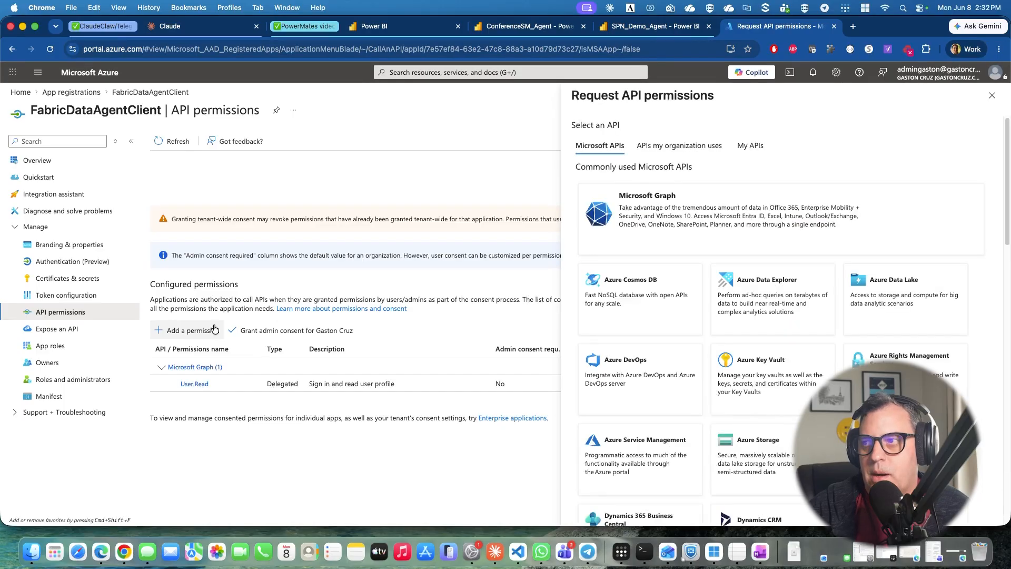
pyautogui.scroll(-5, 968, 306)
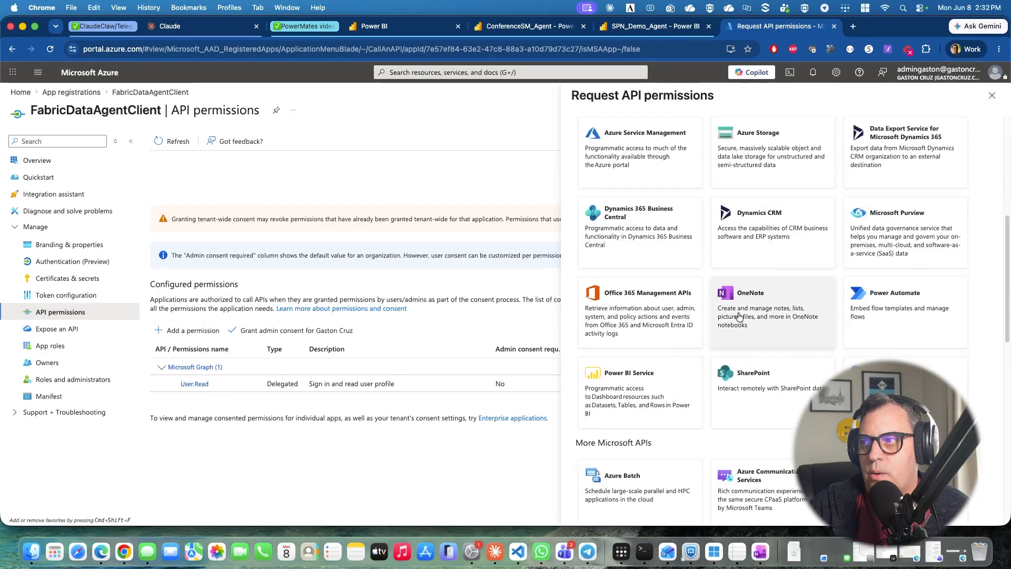
pyautogui.click(644, 389)
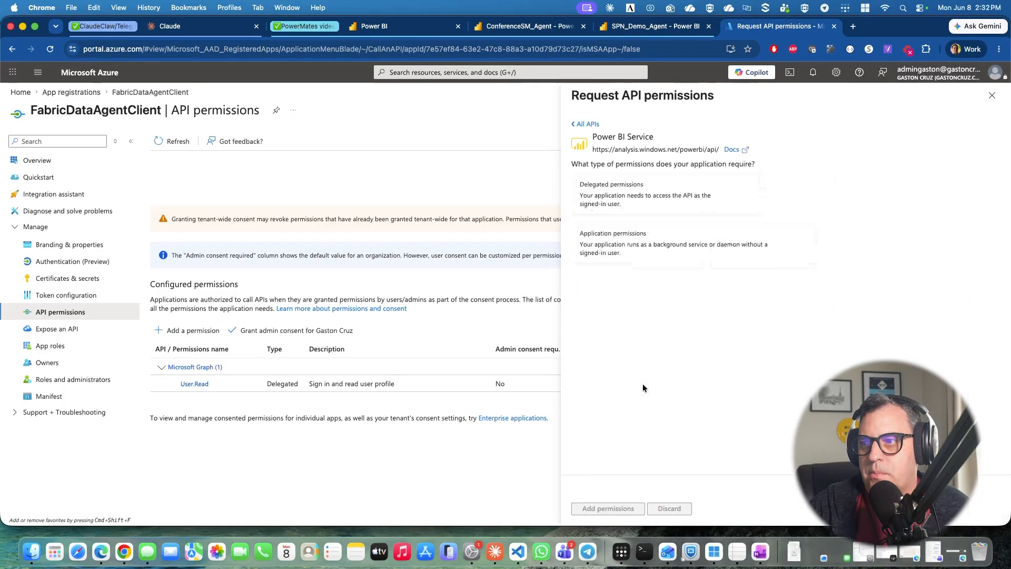
pyautogui.click(632, 202)
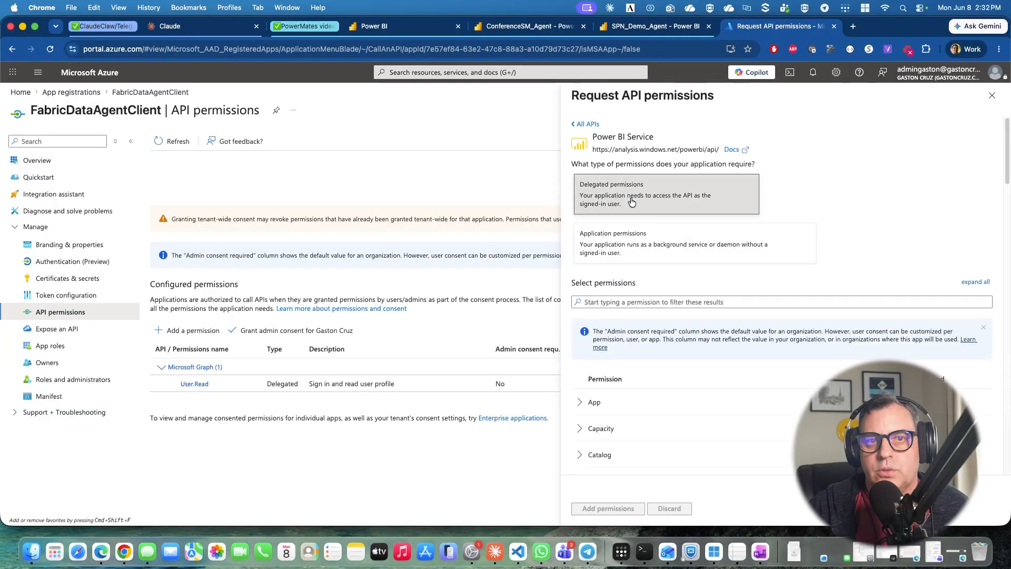
pyautogui.click(580, 404)
pyautogui.click(579, 455)
pyautogui.scroll(-7, 587, 369)
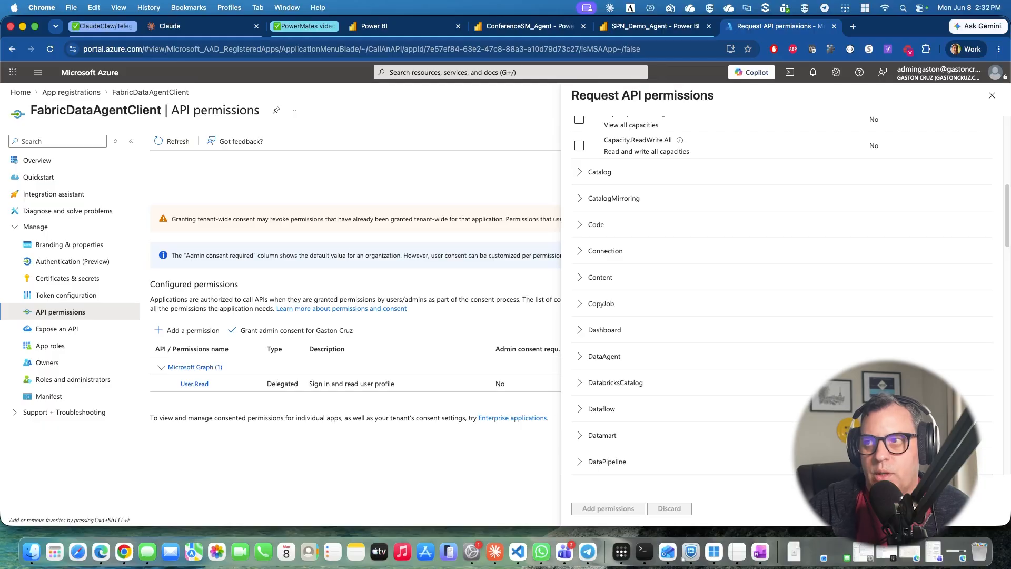
# Switch to Power BI, open the admin portal's tenant settings, and filter them by "Service pri".
pyautogui.click(411, 29)
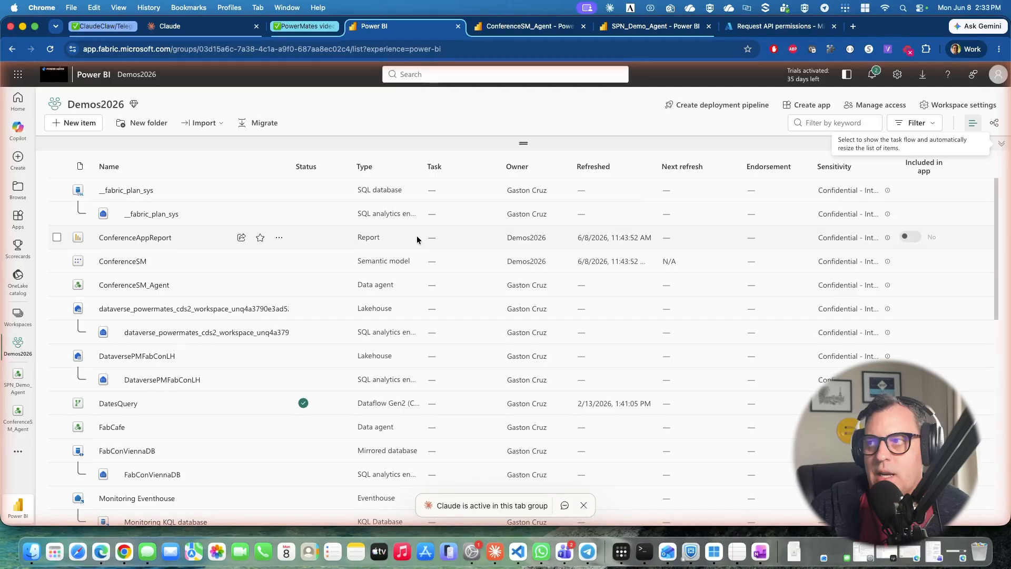
pyautogui.click(897, 76)
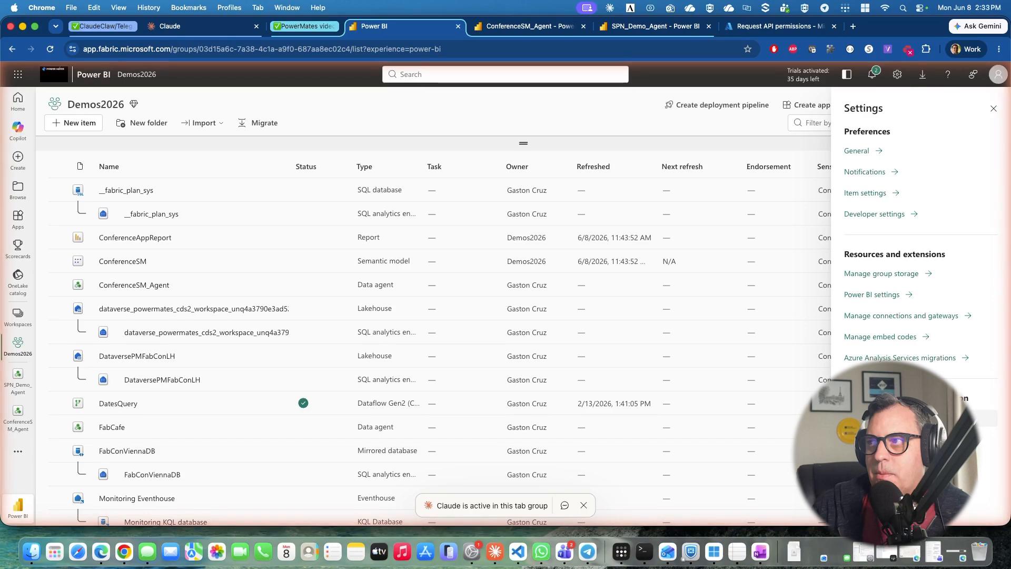
pyautogui.click(896, 417)
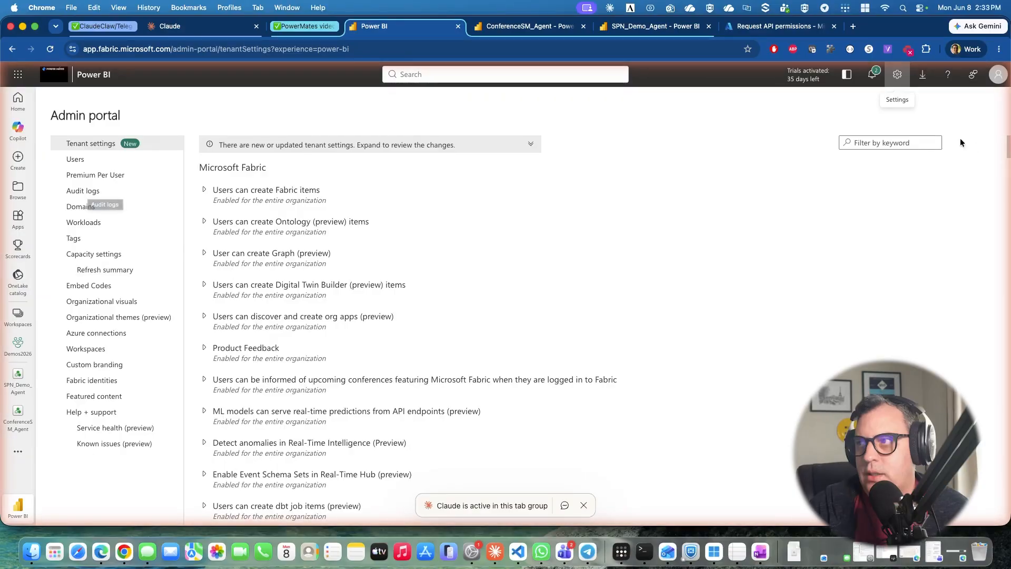
pyautogui.click(884, 144)
pyautogui.write('service pri')
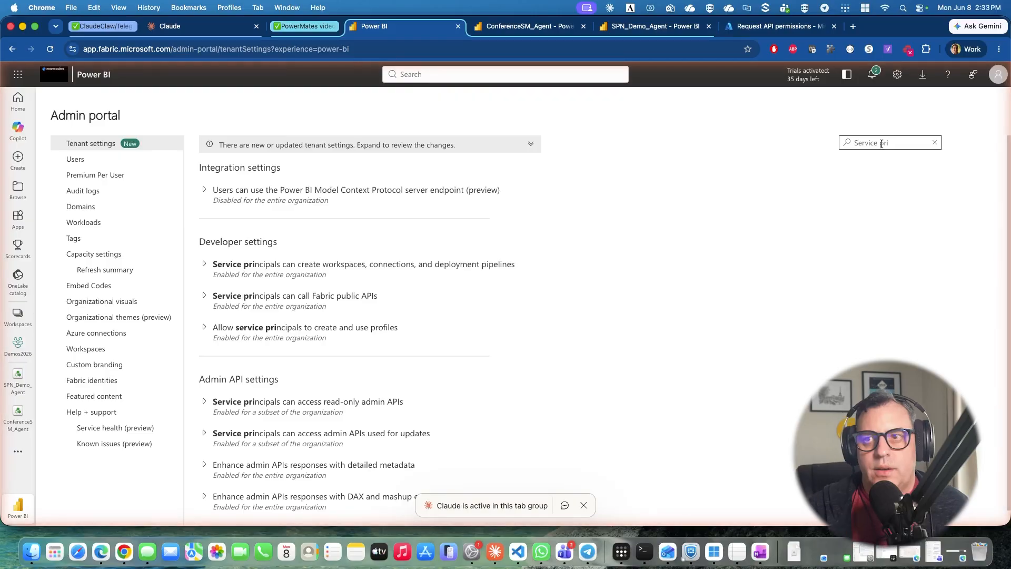
# Examine the developer settings that let service principals create workspaces, connections and deployment pipelines, and call Fabric public APIs.
pyautogui.click(204, 265)
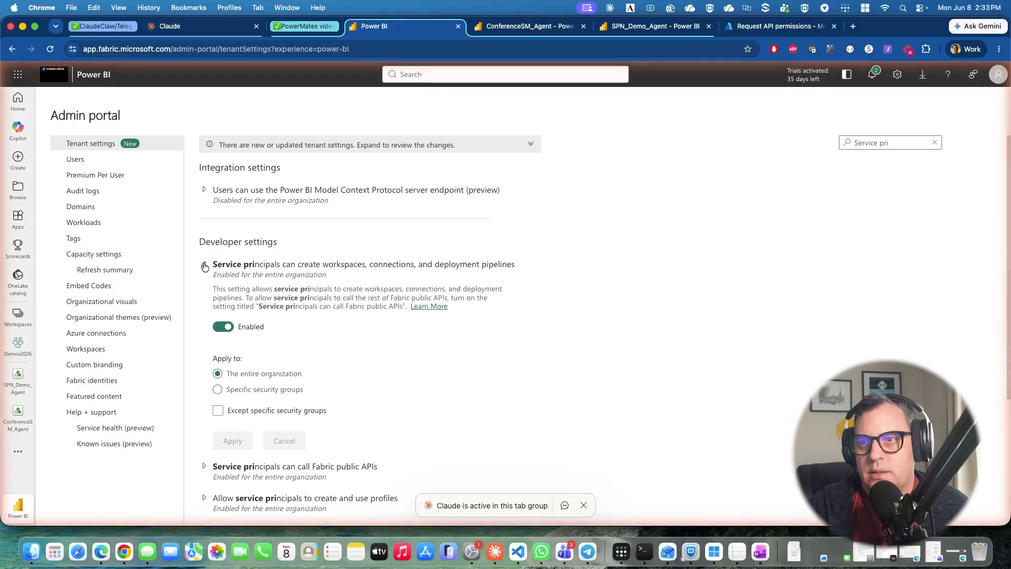
pyautogui.click(204, 265)
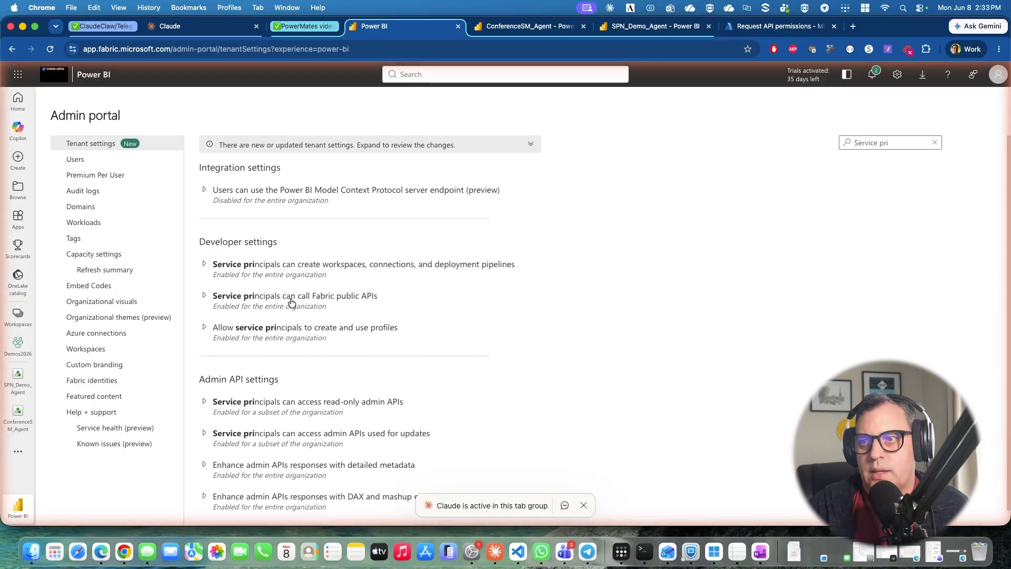
pyautogui.click(203, 297)
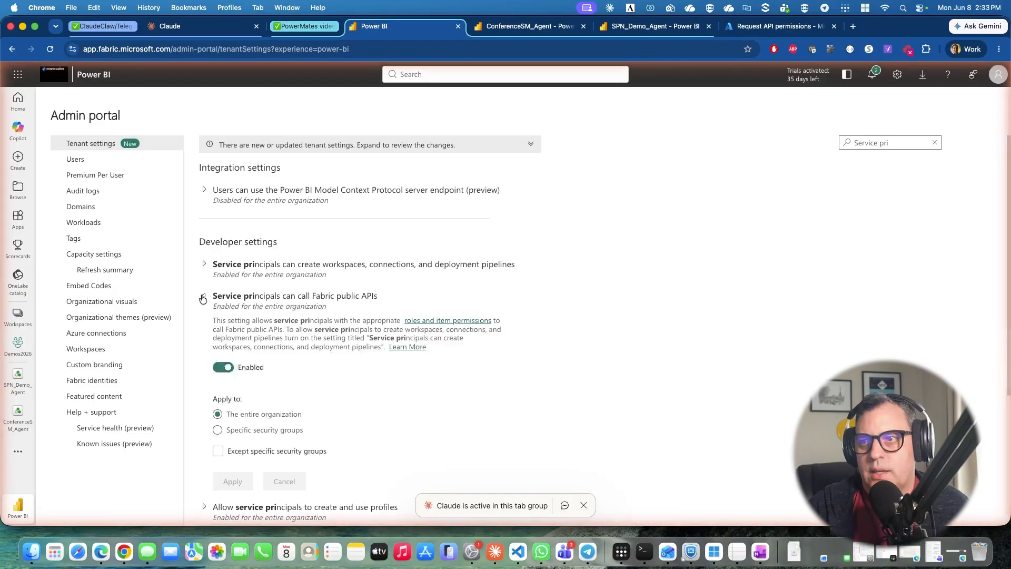
pyautogui.click(203, 297)
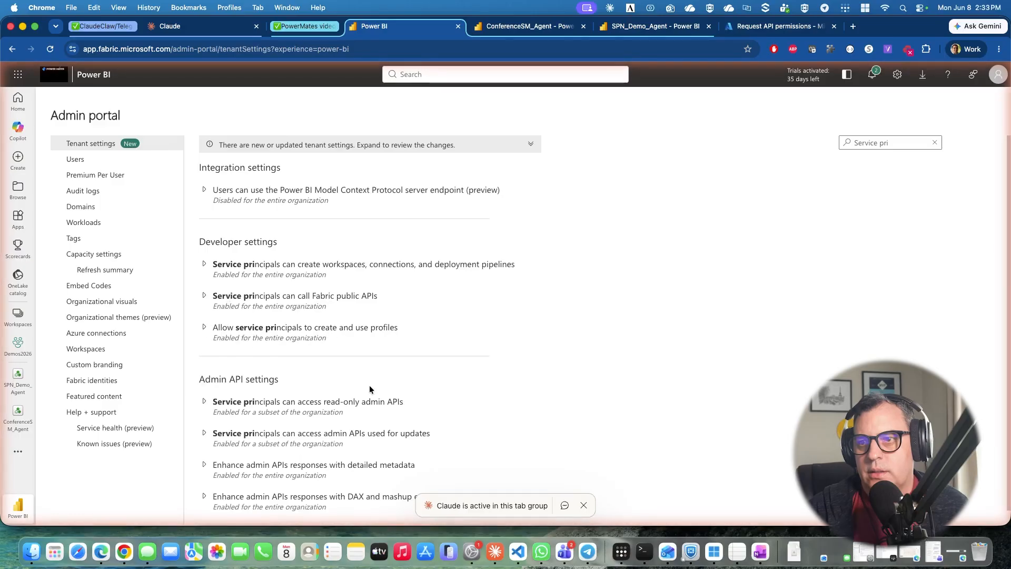
# Examine the admin API settings for service principals covering update APIs and read-only access.
pyautogui.scroll(-1, 210, 368)
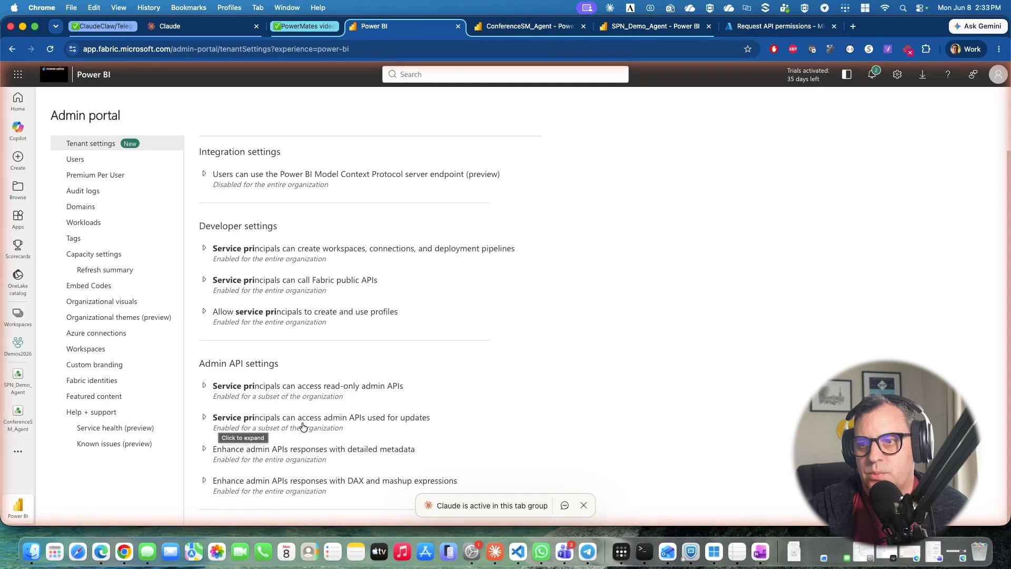
pyautogui.click(206, 419)
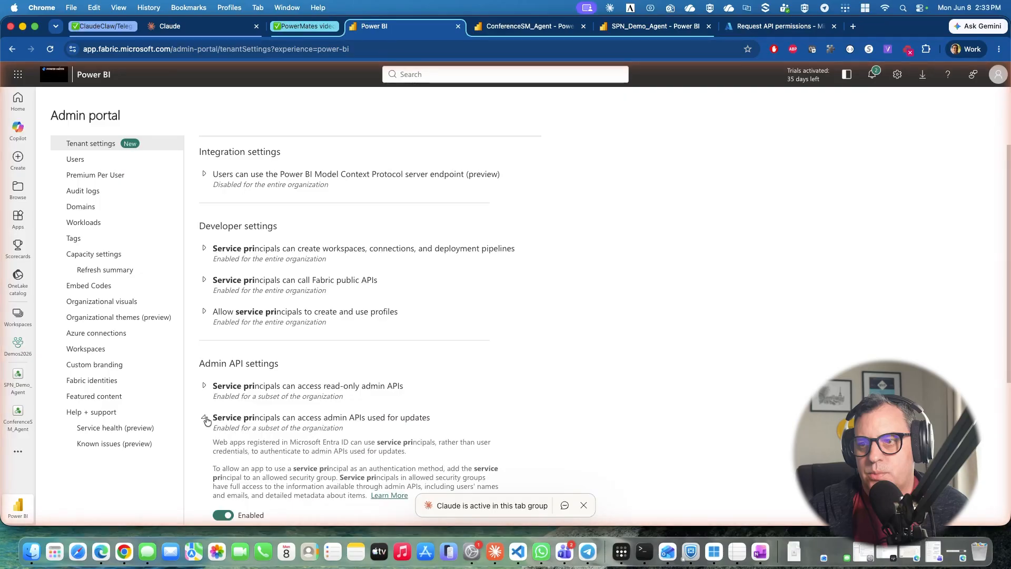
pyautogui.click(205, 418)
pyautogui.click(204, 387)
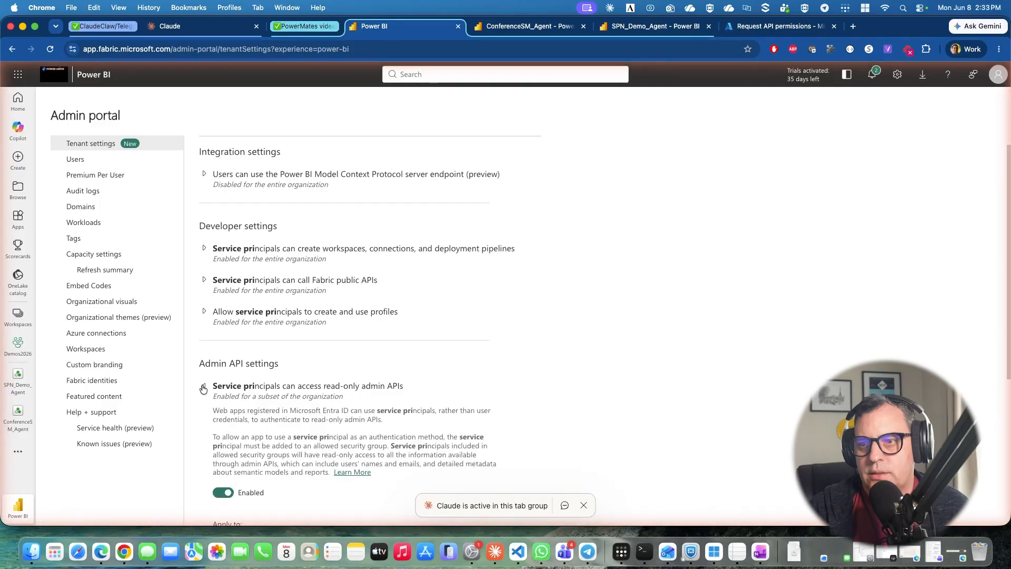
pyautogui.click(204, 388)
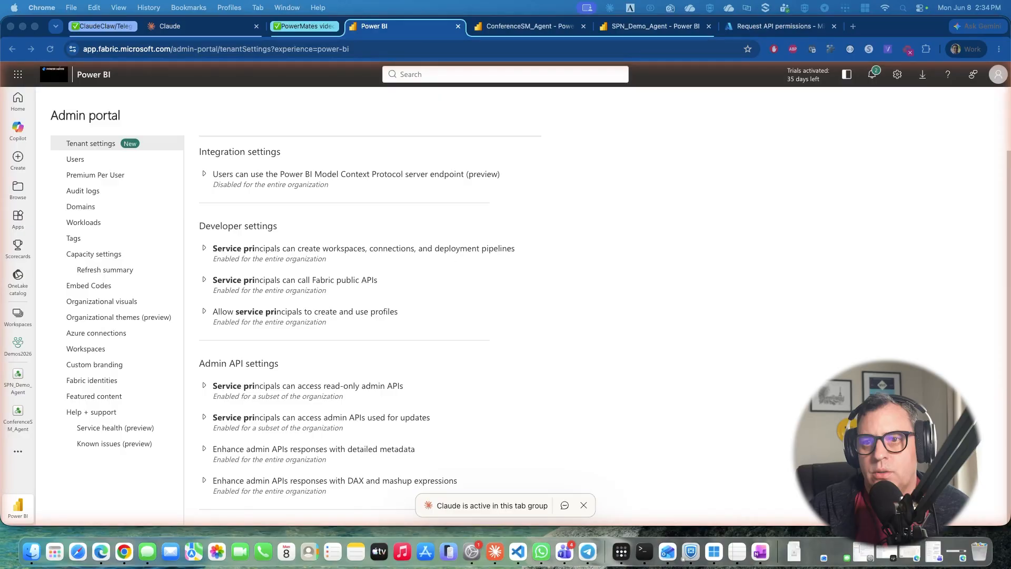
# Open the Demos2026 workspace and view its access list to check the service principals' roles.
pyautogui.click(18, 347)
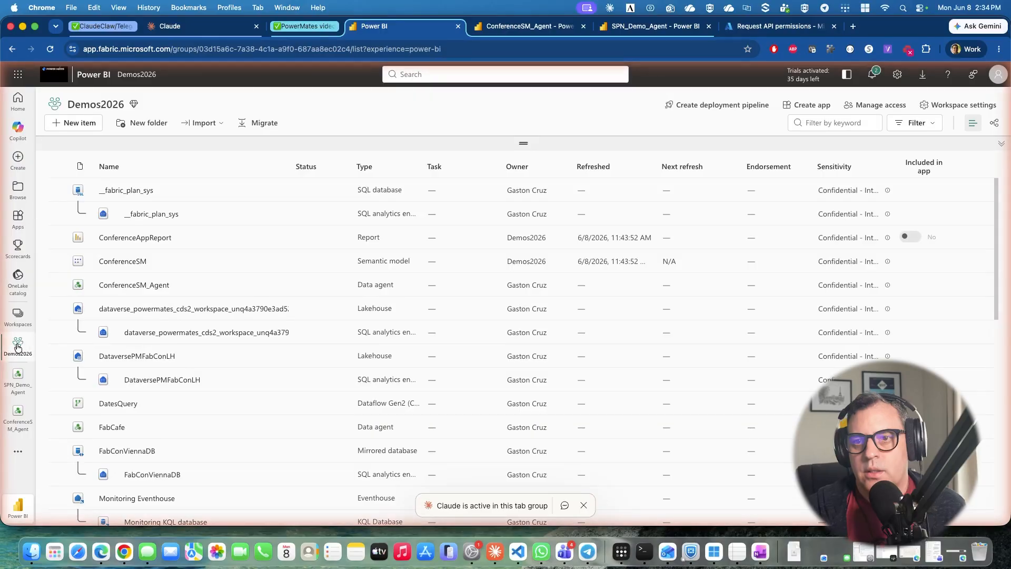
pyautogui.click(876, 109)
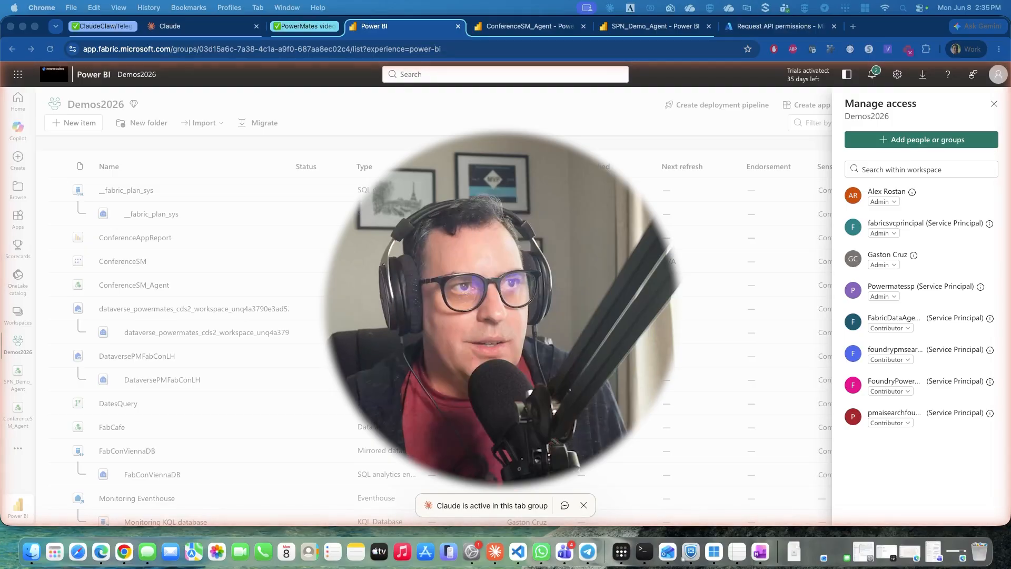
# Switch to the Terminal and run python get_token.py to request an access token for the service principal.
pyautogui.moveTo(1010, 77); pyautogui.dragTo(386, 130)
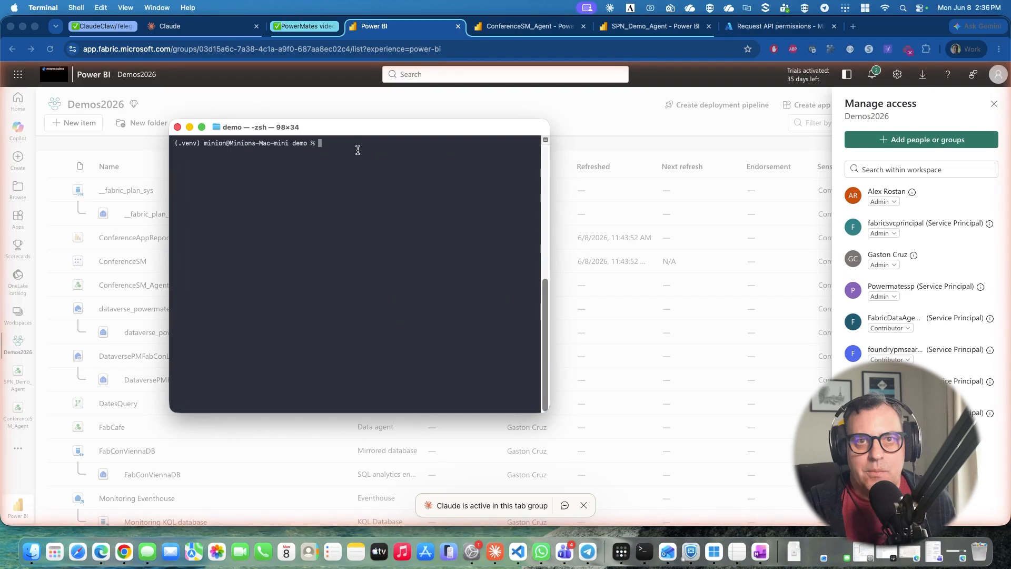
pyautogui.write('ython get_token.py')
pyautogui.press('Return')
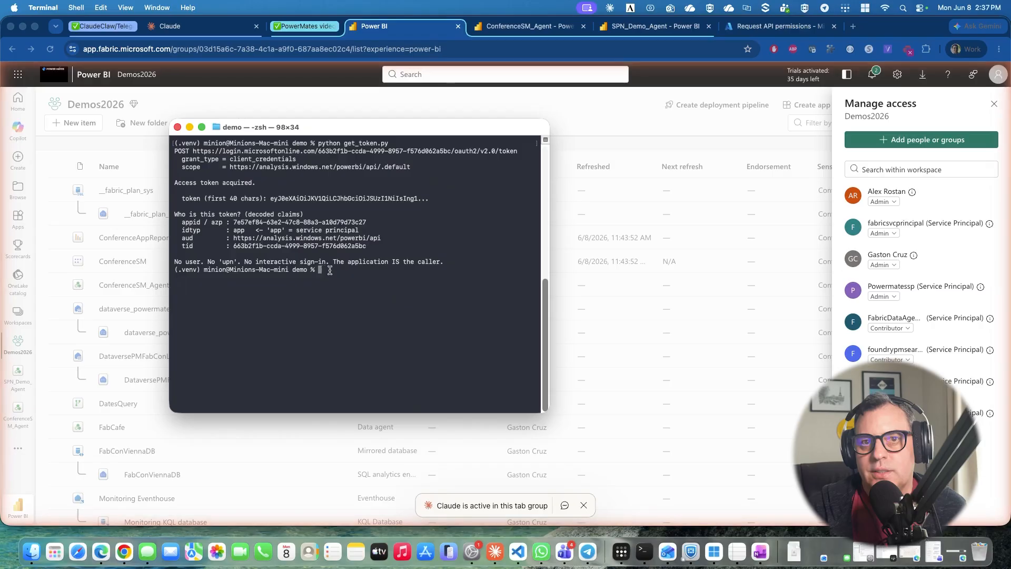
# Run python ask_agent_spn.py to query the Fabric data agent as the service principal.
pyautogui.write('python ask_agent')
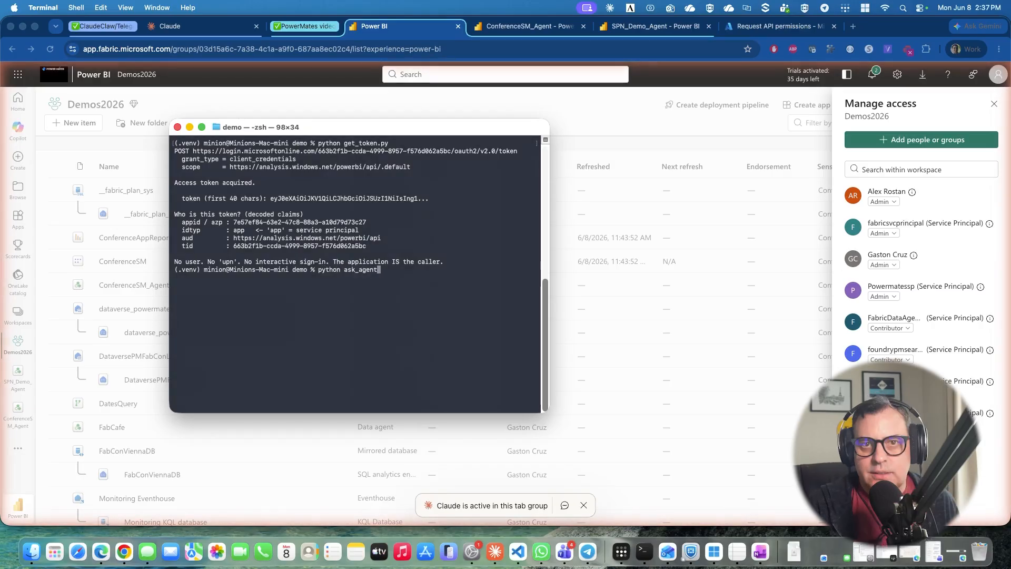
pyautogui.write('_spn')
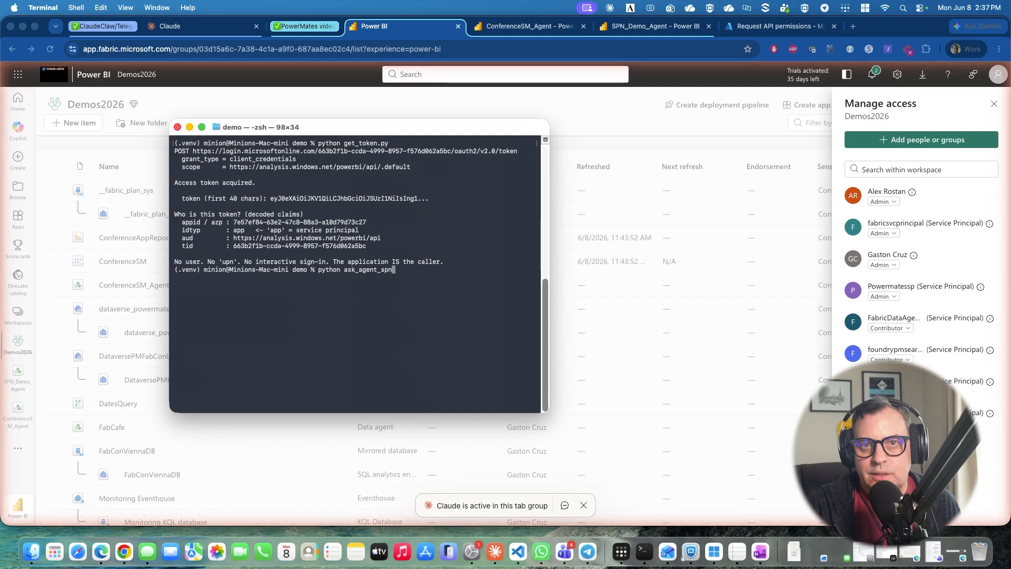
pyautogui.write('.py')
pyautogui.press('Return')
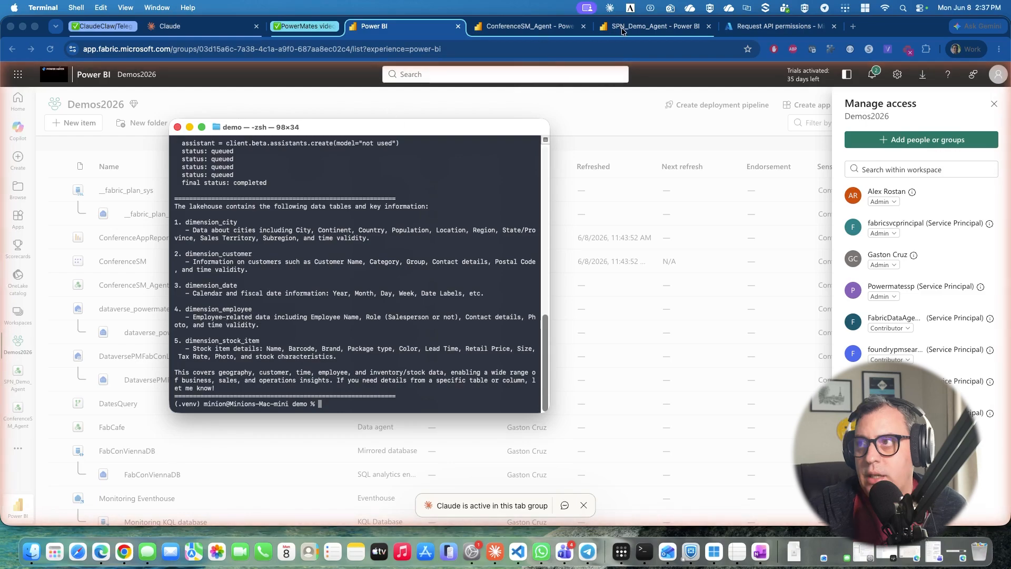
# Switch to the browser and compare the SPN_Demo_Agent's lakehouse tables and test chat response with the script's answer in the Terminal.
pyautogui.click(517, 27)
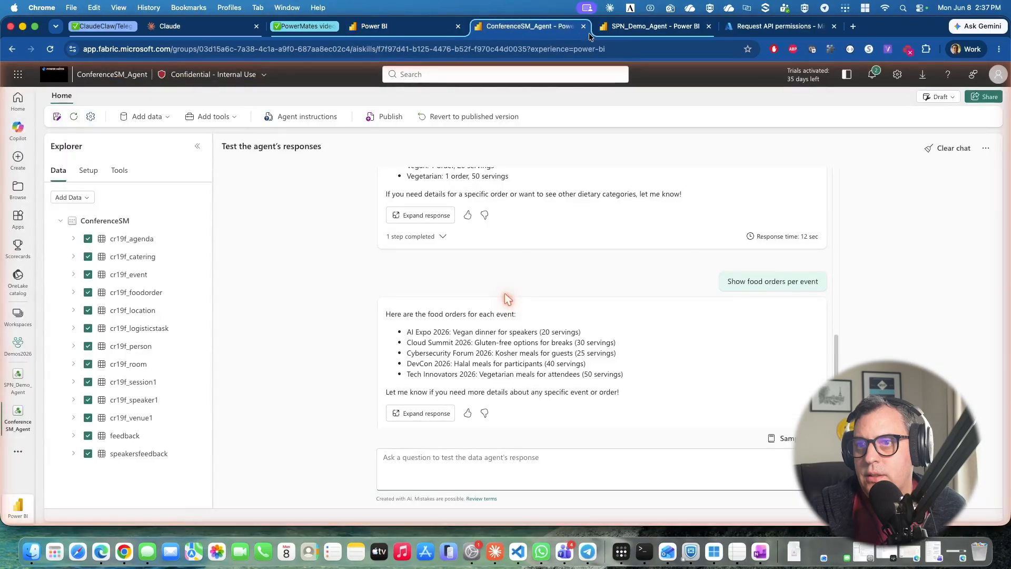
pyautogui.click(632, 33)
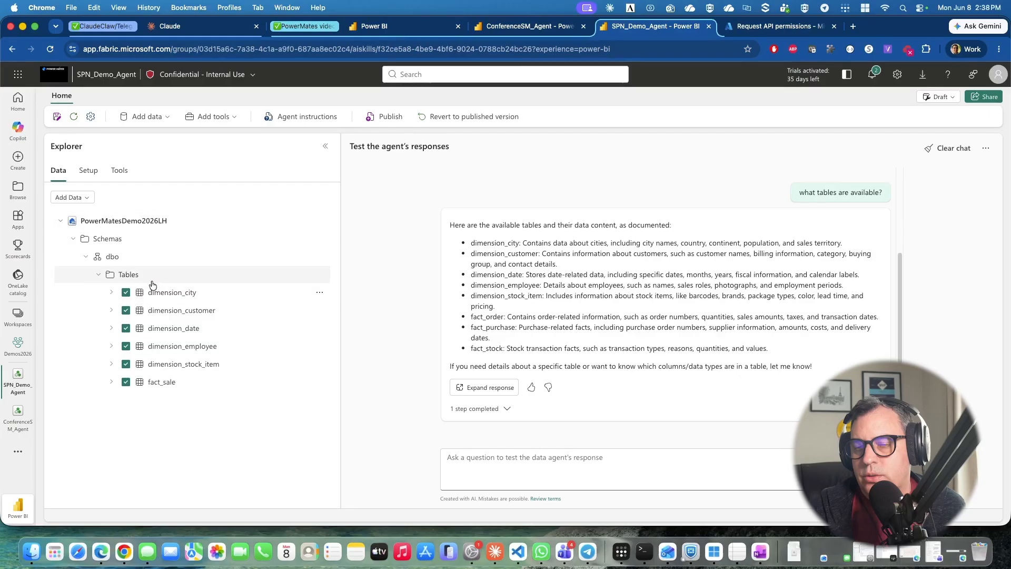
pyautogui.click(638, 548)
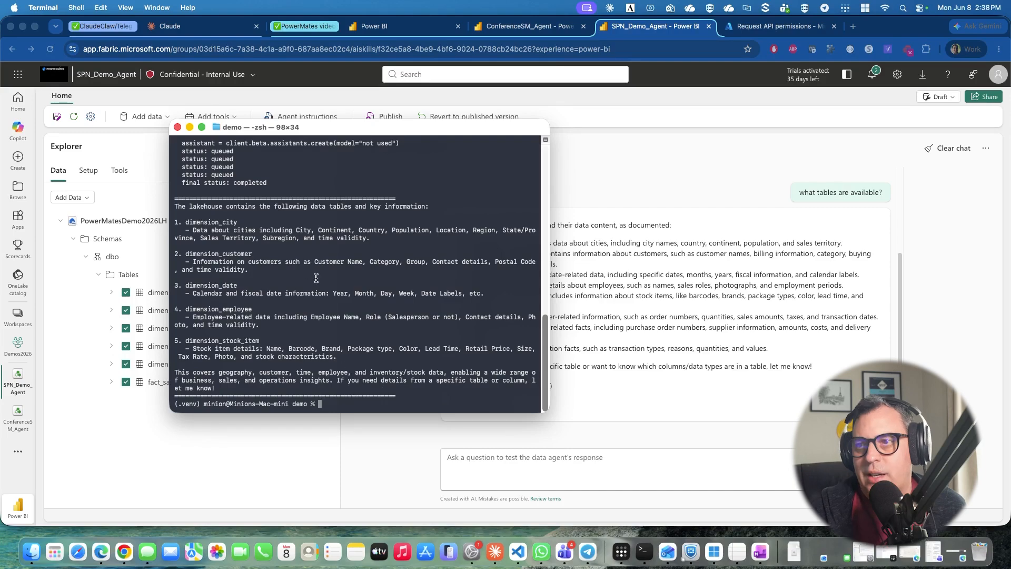
pyautogui.click(604, 204)
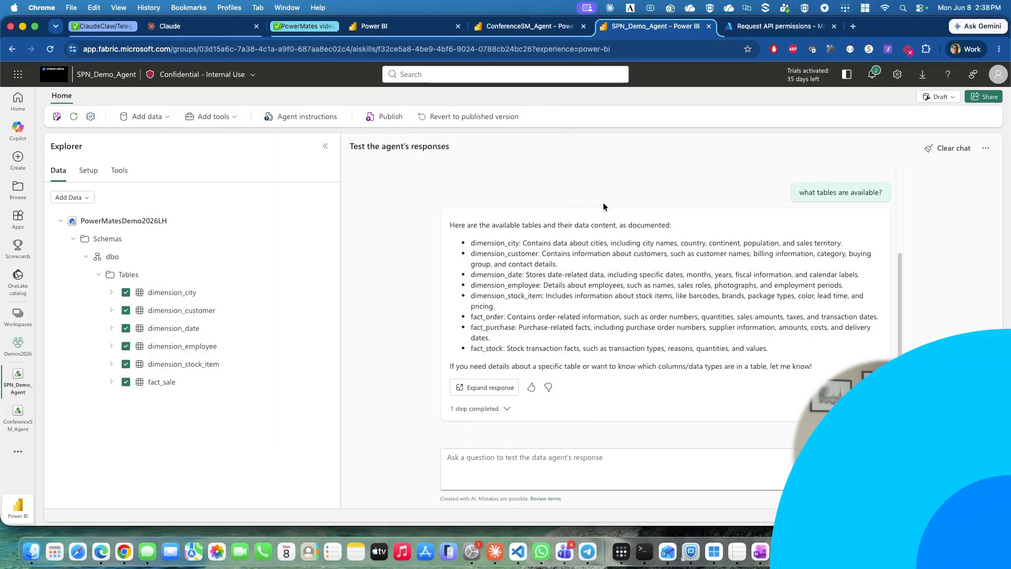